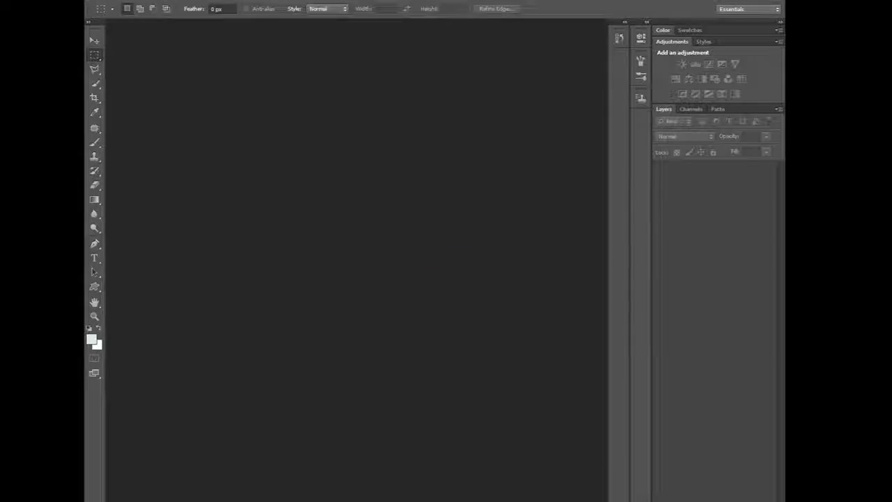
pyautogui.hotkey('alt', 'f')
pyautogui.press('Down')
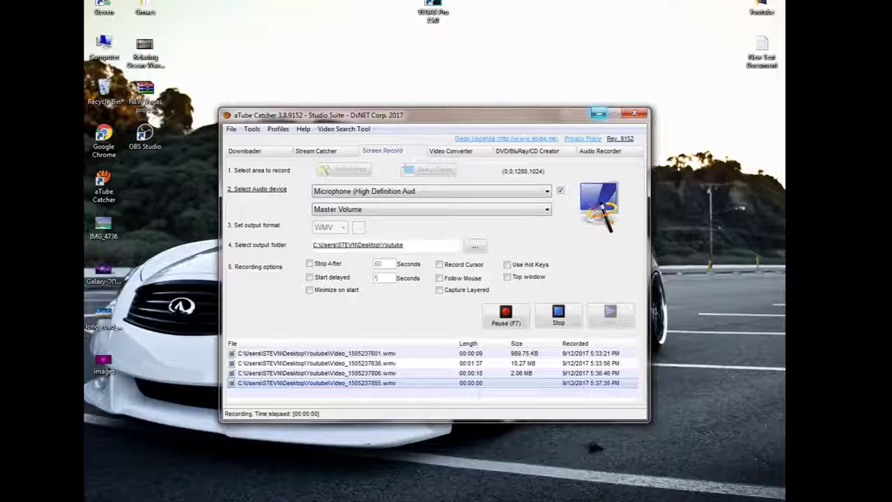
pyautogui.click(599, 113)
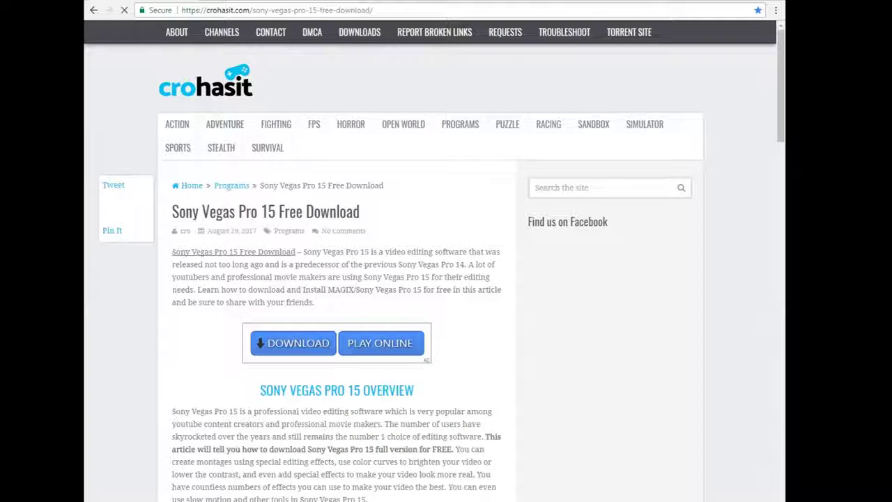
# Open the Photoshop CS6 Free Download article from the Programs category of crohasit.com
pyautogui.click(328, 10)
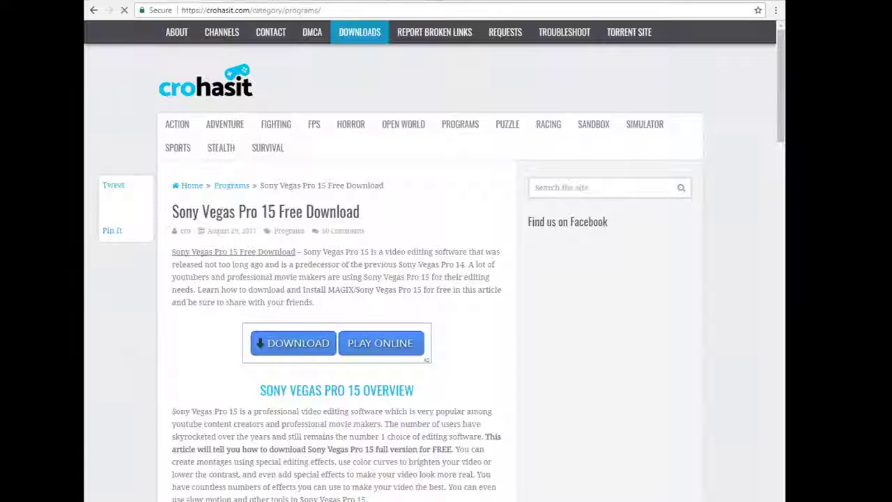
pyautogui.click(460, 124)
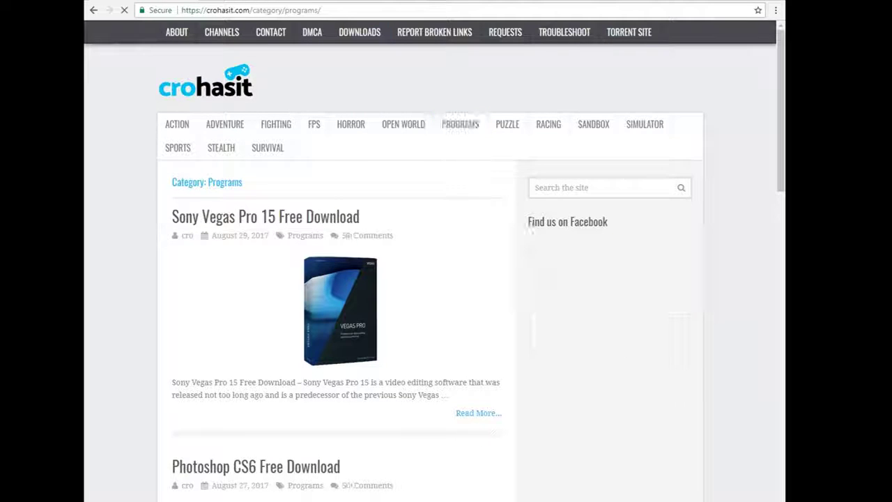
pyautogui.scroll(-3, 334, 278)
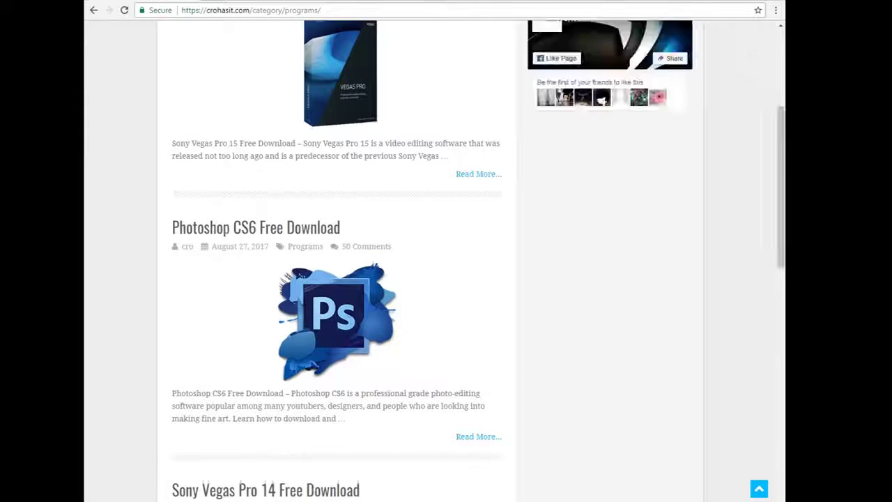
pyautogui.click(202, 228)
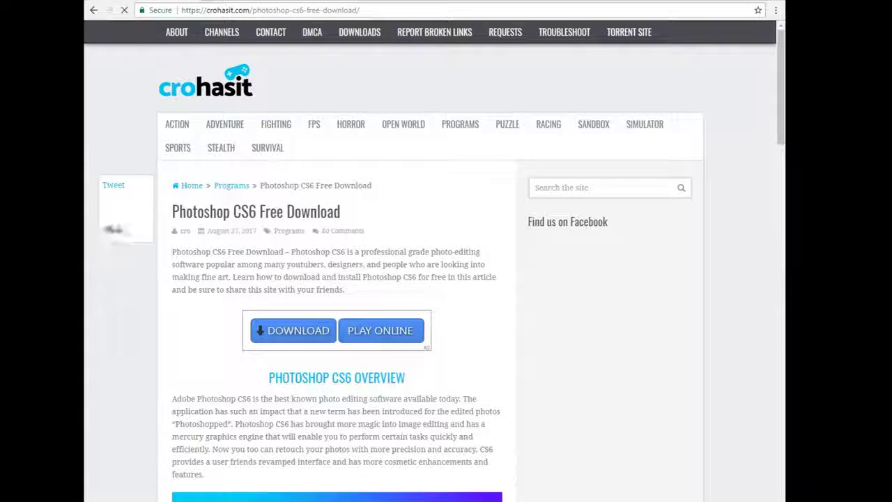
# Follow the article's main download link below the installation instructions to MEGA and download Photoshop CS6 Installer.exe
pyautogui.scroll(-8, 432, 278)
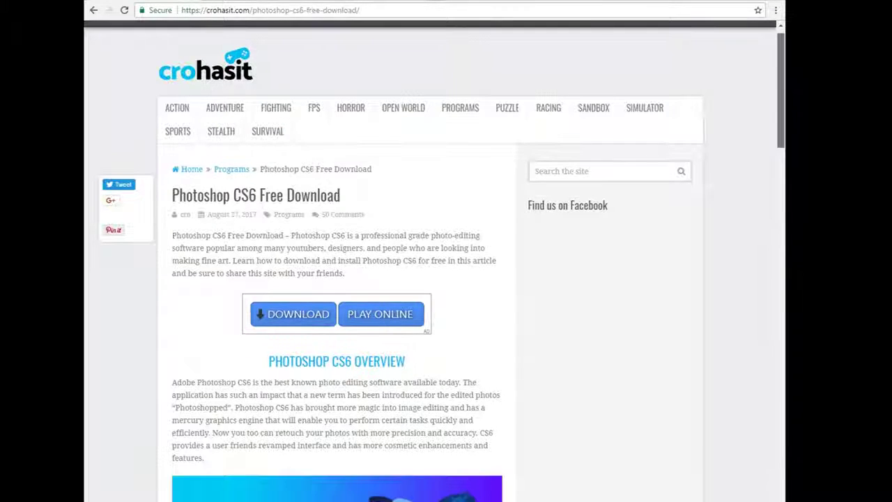
pyautogui.scroll(-2, 446, 279)
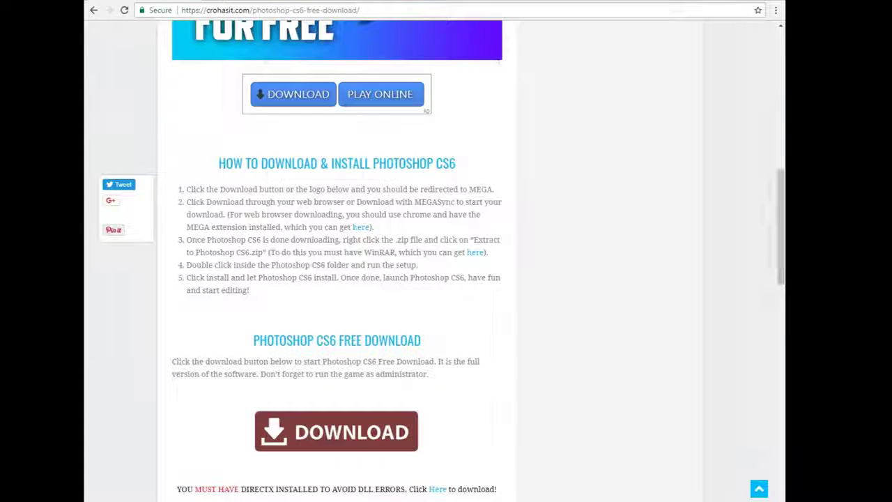
pyautogui.scroll(-1, 446, 279)
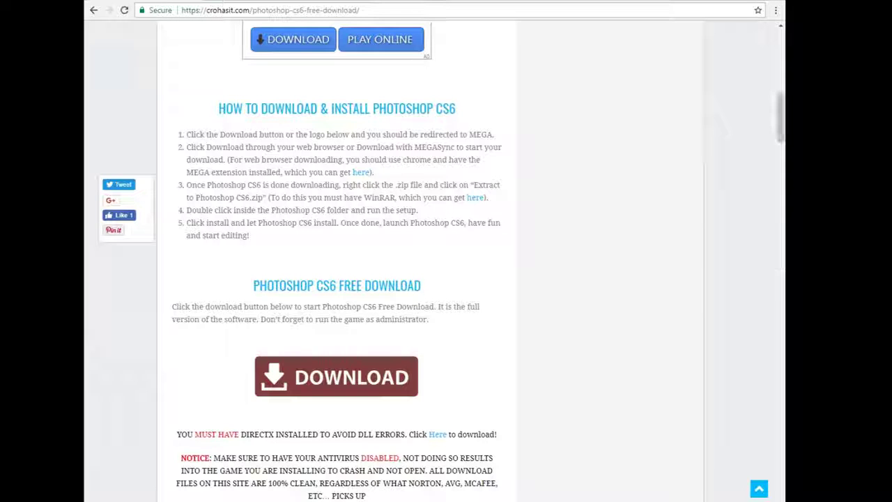
pyautogui.click(337, 377)
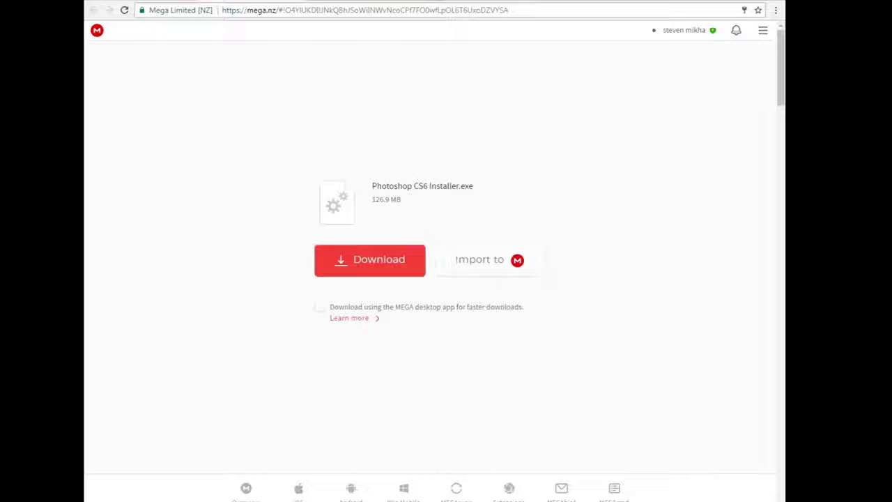
pyautogui.click(370, 260)
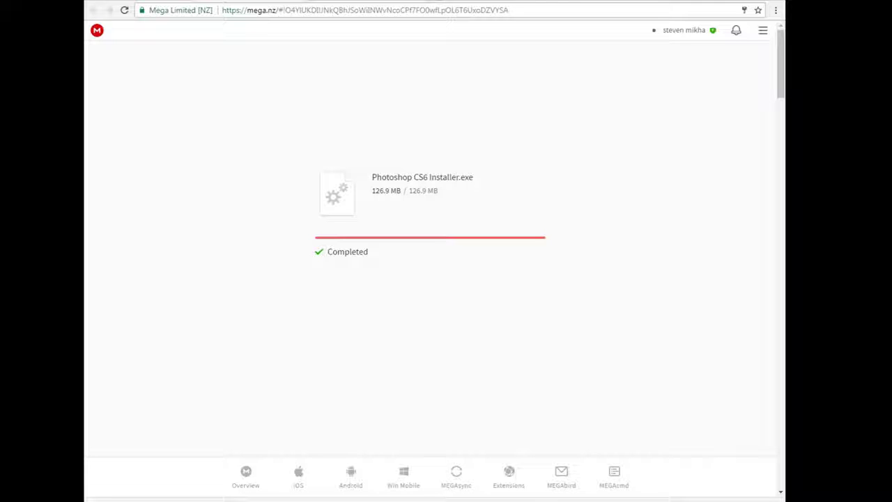
# Locate the downloaded Photoshop CS6 Installer (1) in the Downloads folder, run it and clear the other windows off the desktop
pyautogui.click(195, 500)
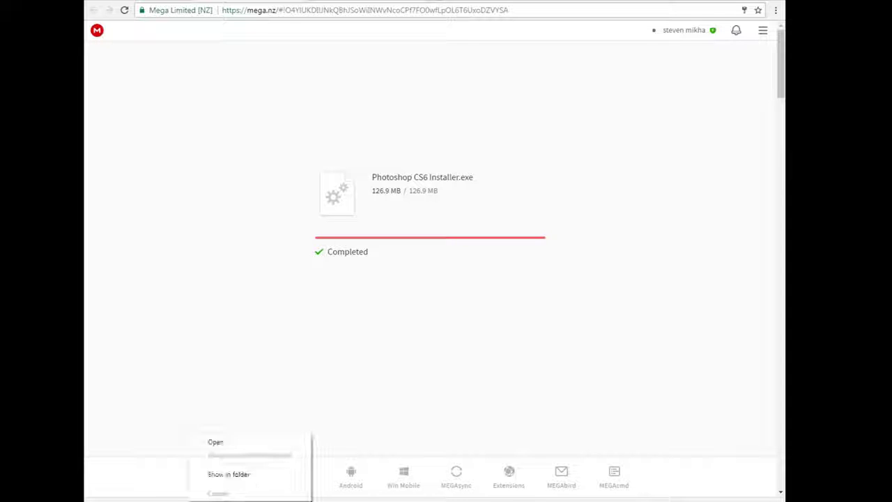
pyautogui.click(232, 475)
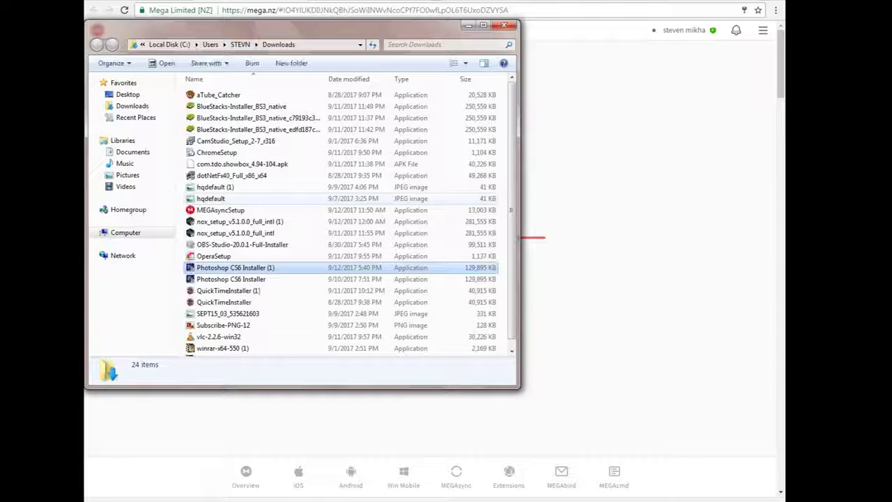
pyautogui.rightClick(250, 269)
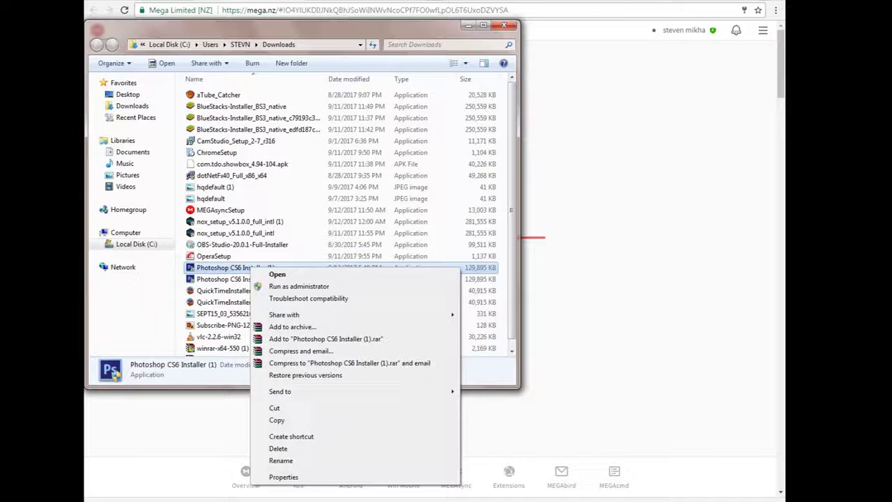
pyautogui.click(270, 267)
pyautogui.press('Escape')
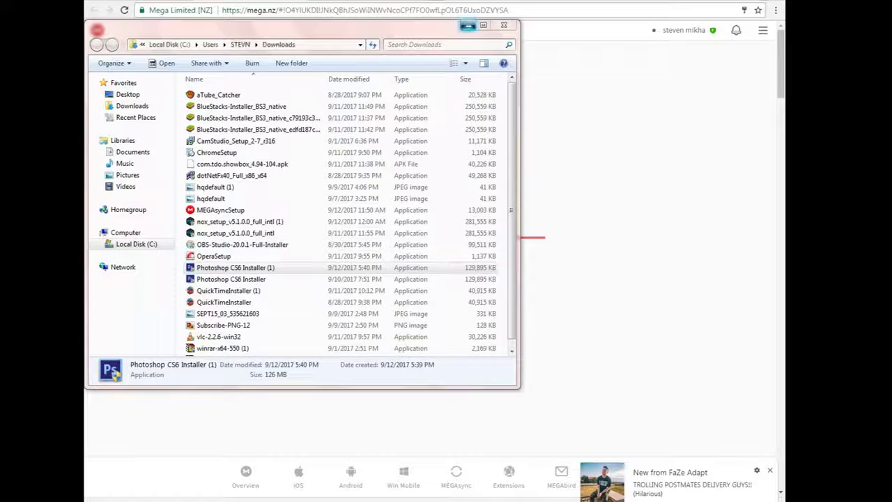
pyautogui.click(468, 25)
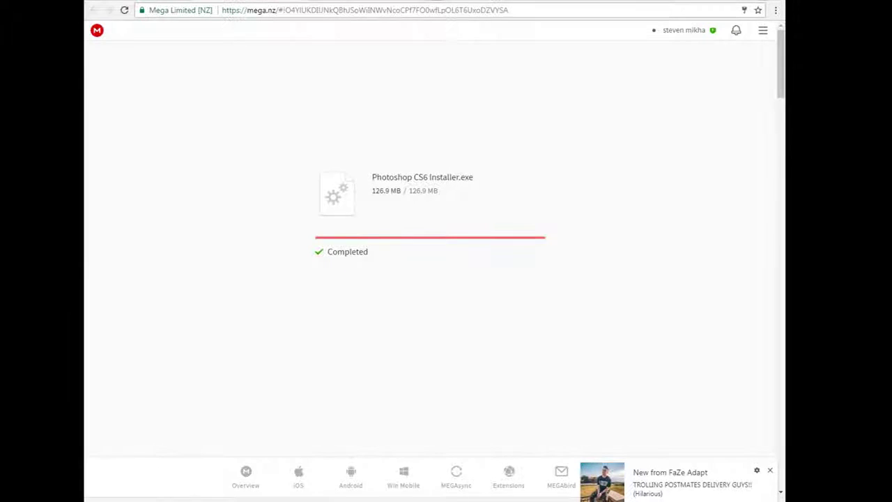
pyautogui.press('super+d')
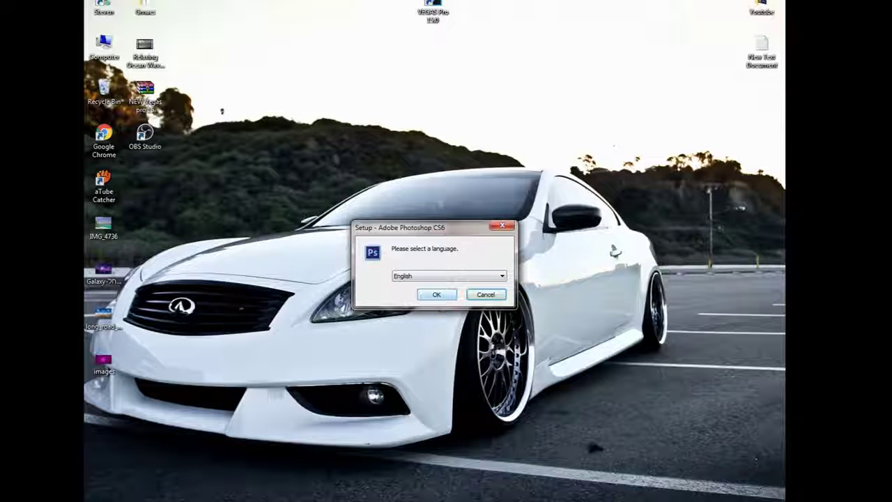
# Keep English as the setup language and accept the default destination folder C:\Program Files (x86)\Adobe\Adobe Photoshop CS6
pyautogui.click(489, 276)
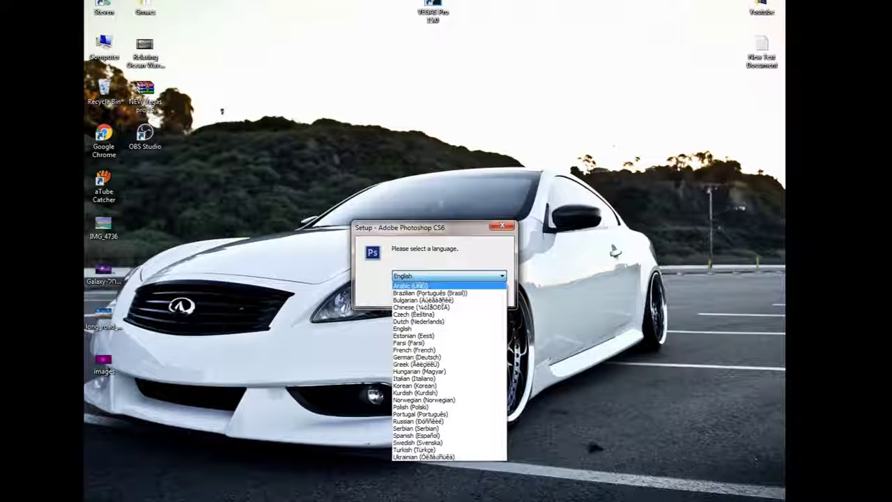
pyautogui.press('Escape')
pyautogui.press('Return')
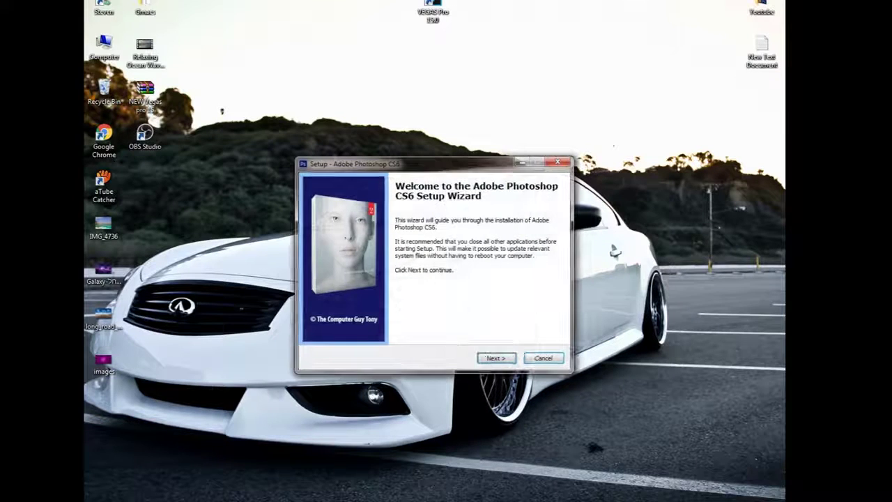
pyautogui.press('Return')
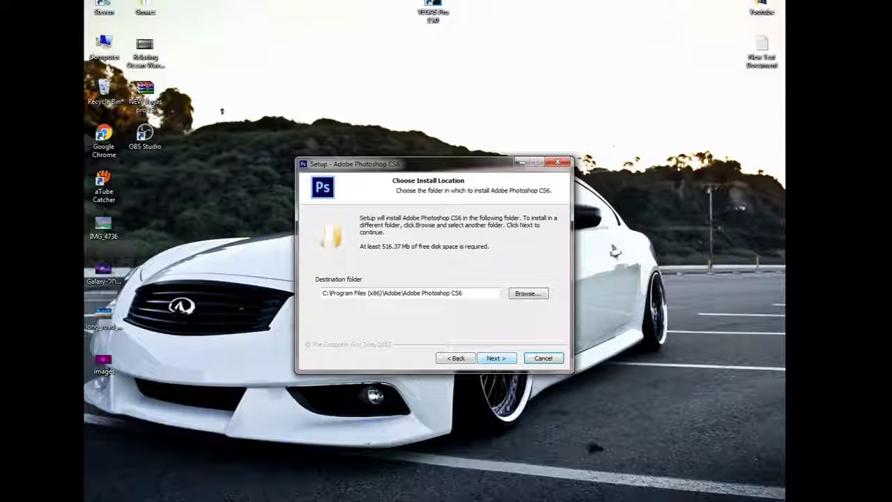
pyautogui.click(496, 358)
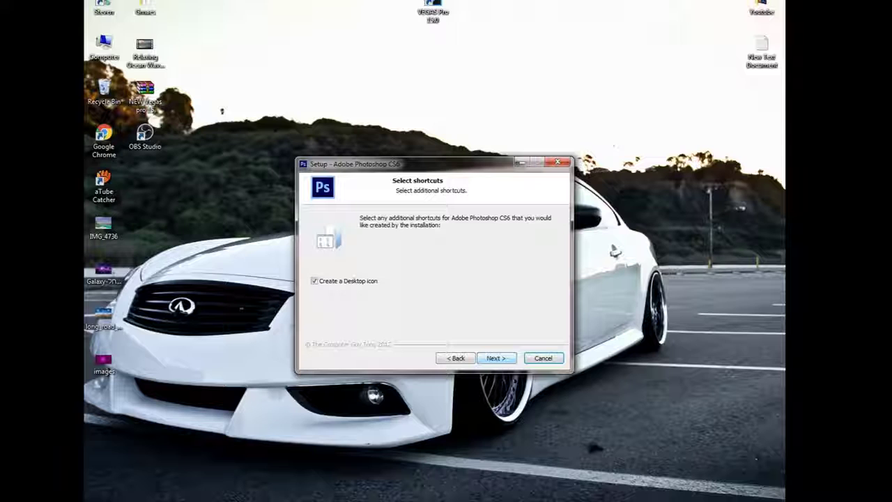
# Keep the desktop icon option enabled and run the Photoshop CS6 installation
pyautogui.click(315, 281)
pyautogui.click(315, 280)
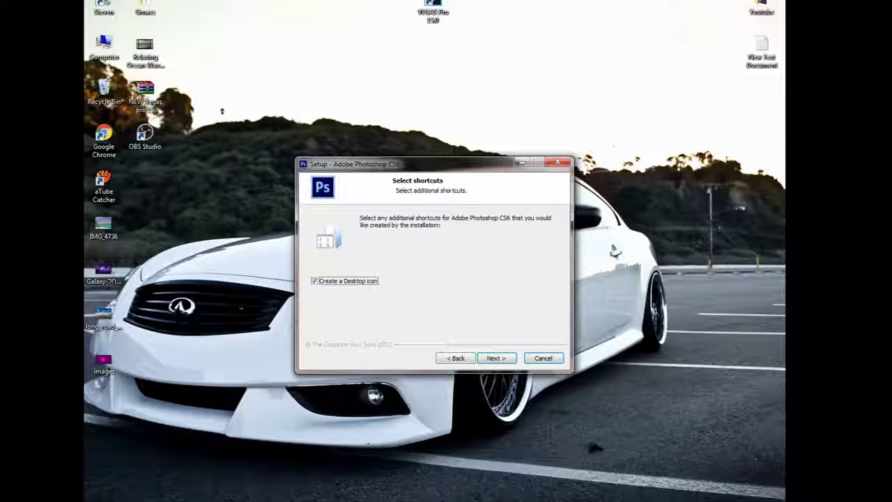
pyautogui.click(497, 358)
pyautogui.click(496, 358)
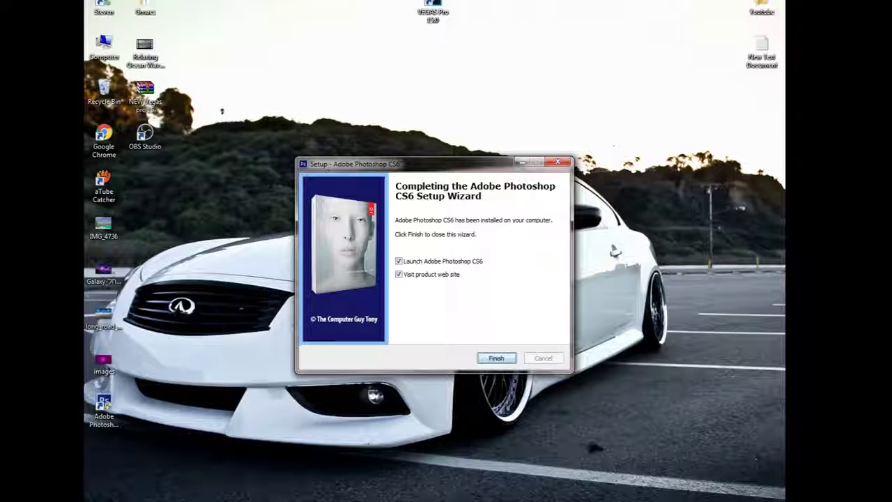
# Finish the setup wizard, launch Photoshop CS6 and dismiss the display driver warning
pyautogui.press('Return')
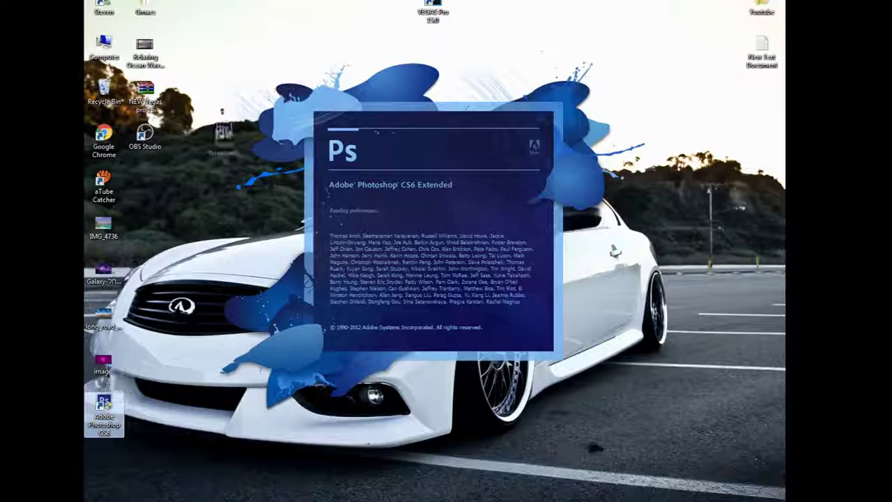
pyautogui.moveTo(460, 18); pyautogui.dragTo(474, 17)
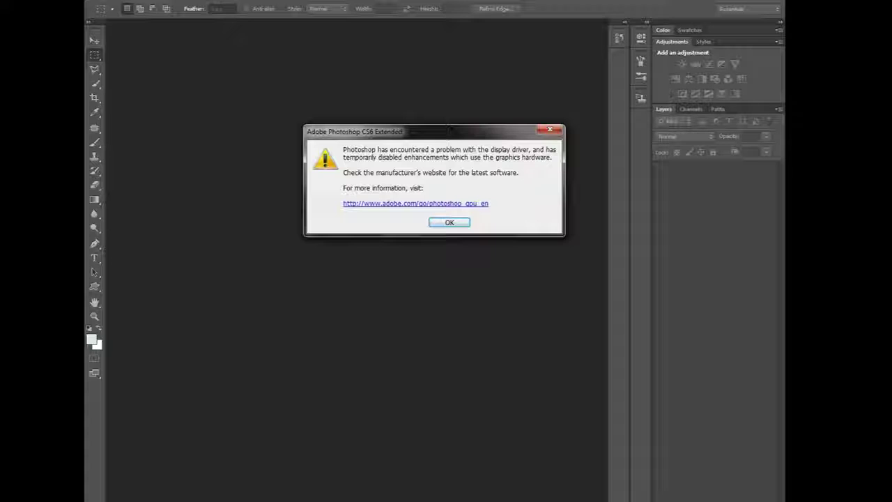
pyautogui.press('Return')
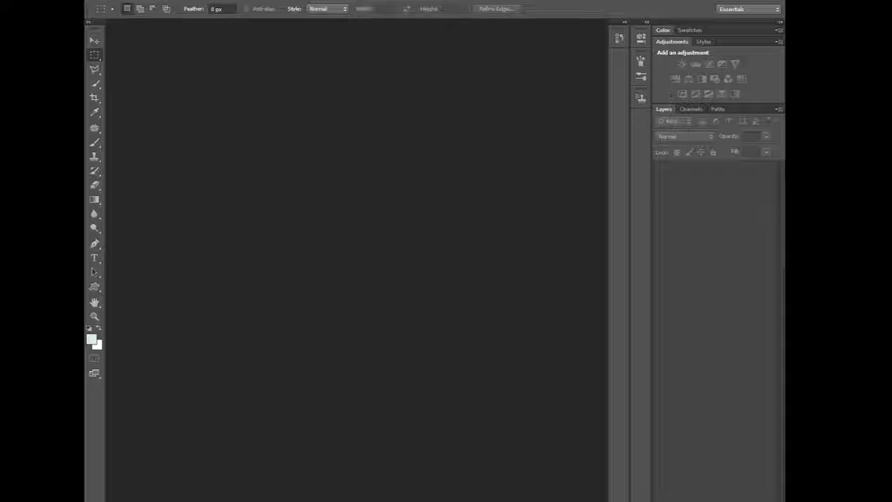
pyautogui.click(114, 0)
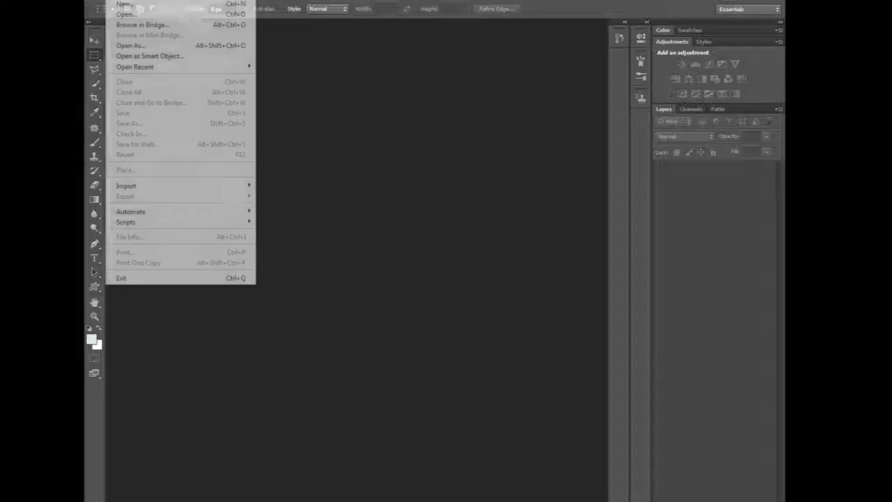
pyautogui.moveTo(156, 0)
pyautogui.press('Escape')
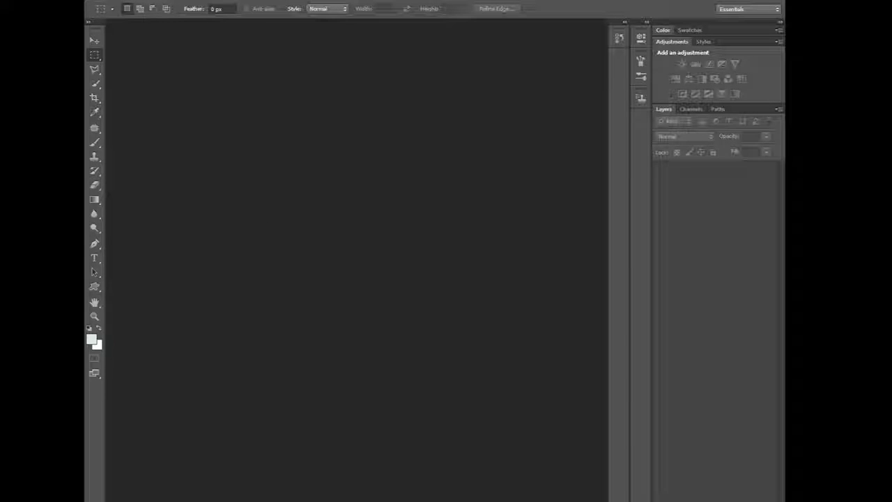